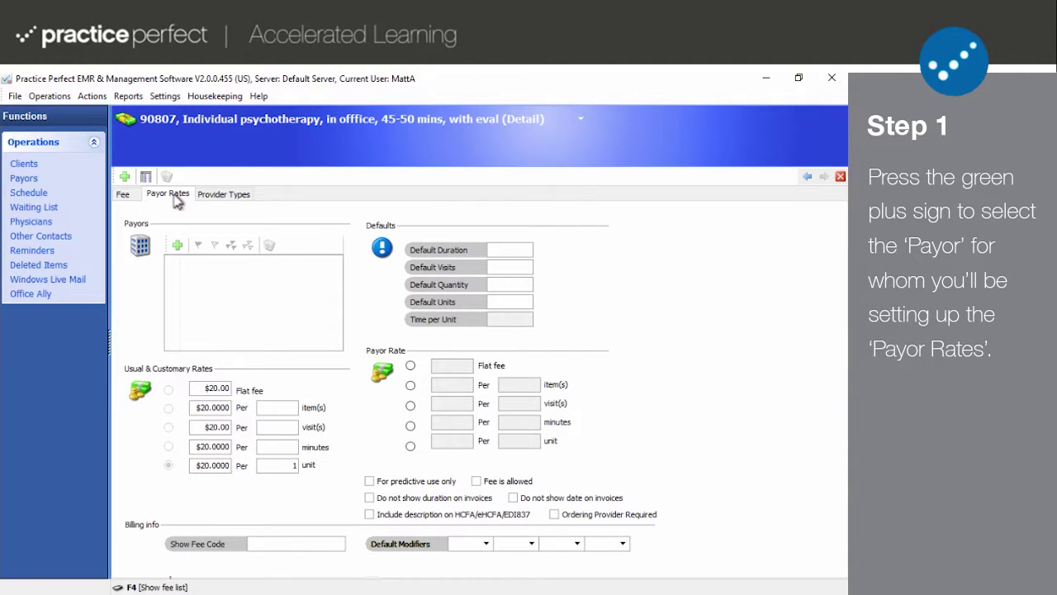
Add Allstate as a payor for fee 90807 and set its default duration to 50
{"action": "left_click", "coordinate": [177, 246]}
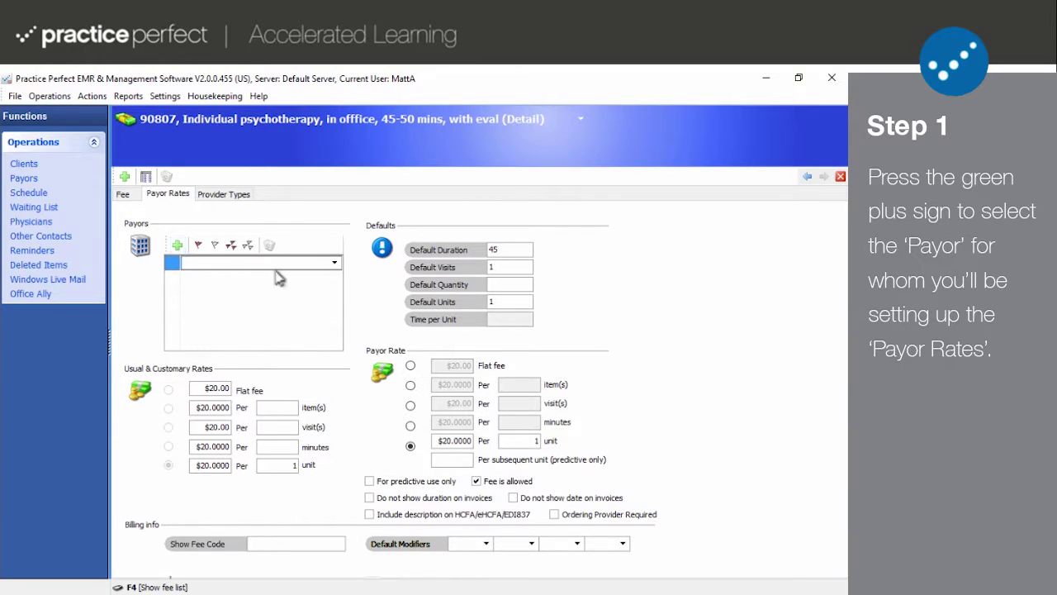
{"action": "left_click", "coordinate": [336, 263]}
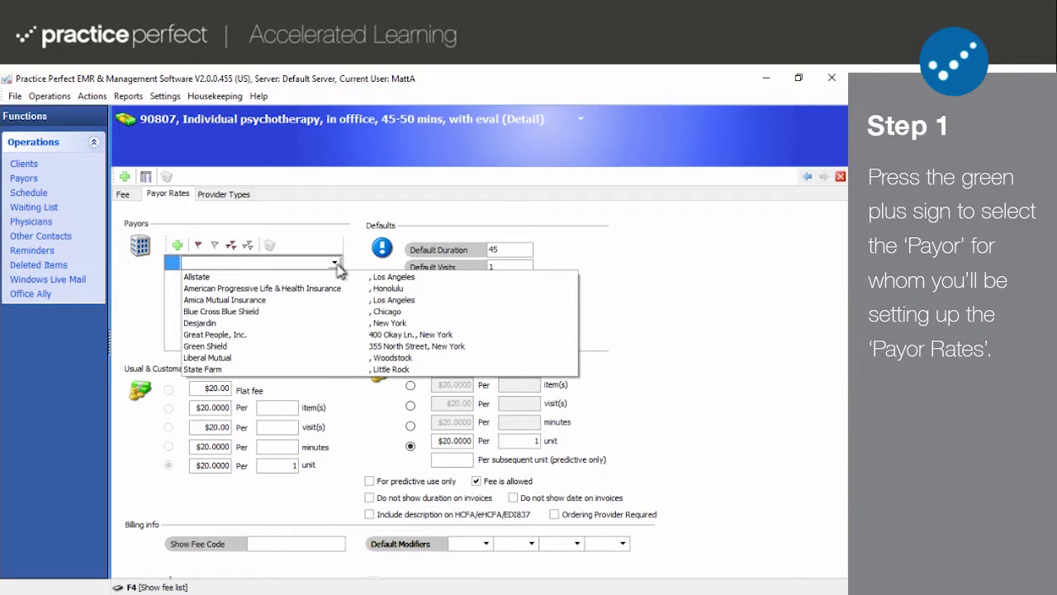
{"action": "key", "text": "Down"}
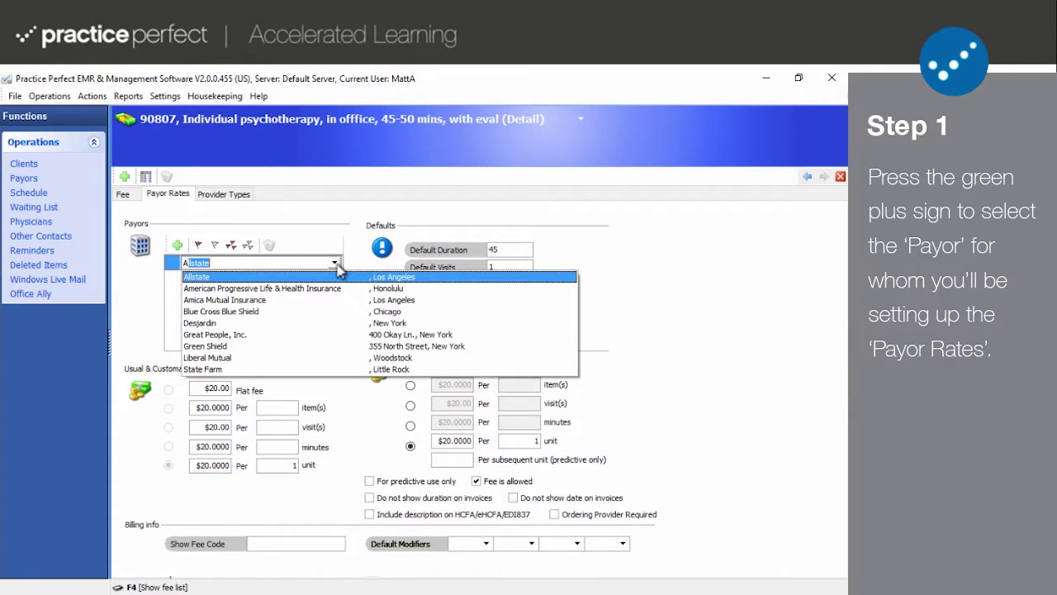
{"action": "key", "text": "Return"}
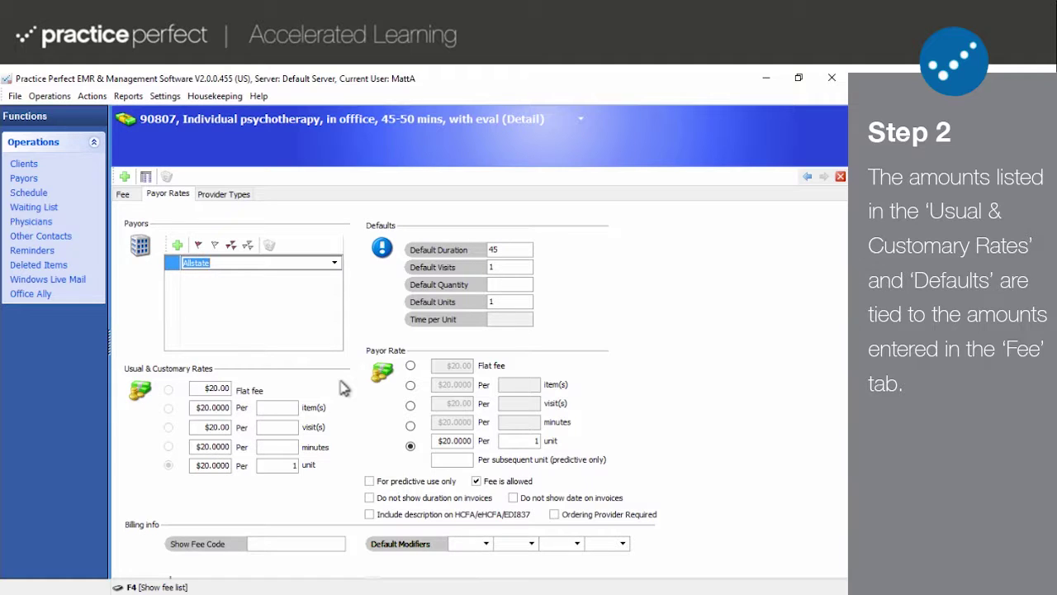
{"action": "left_click", "coordinate": [511, 248]}
{"action": "type", "text": "50"}
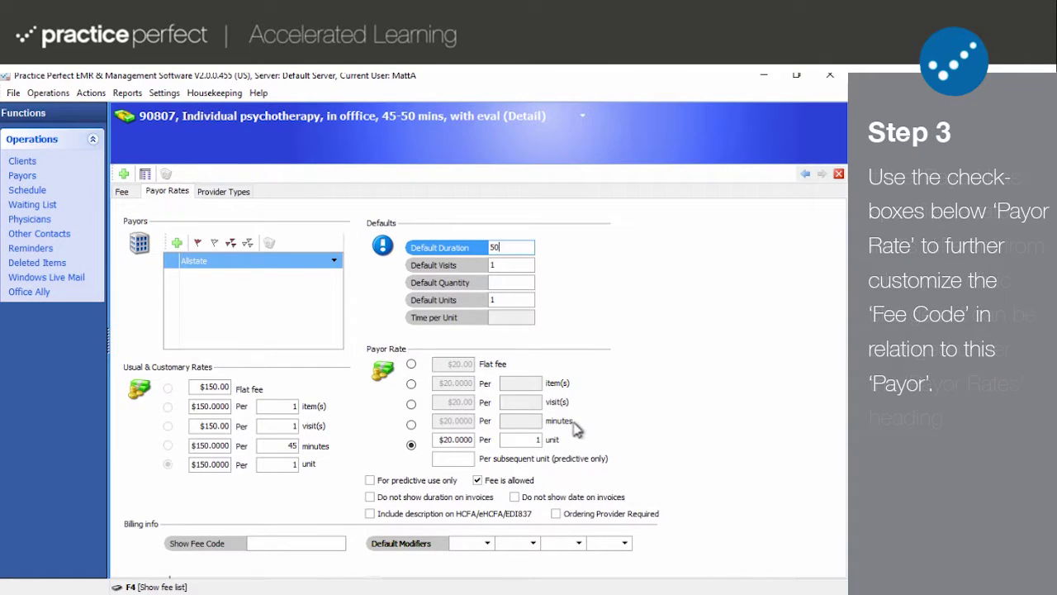
Set the Allstate payor rate to $12 per unit, for predictive use only, with the fee allowed
{"action": "left_click", "coordinate": [450, 438]}
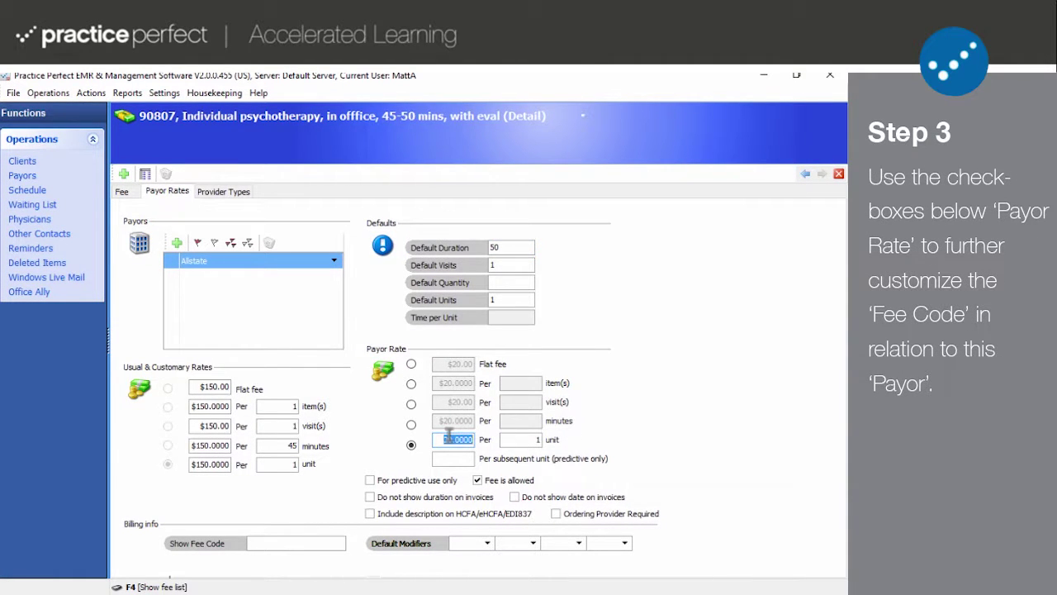
{"action": "type", "text": "12"}
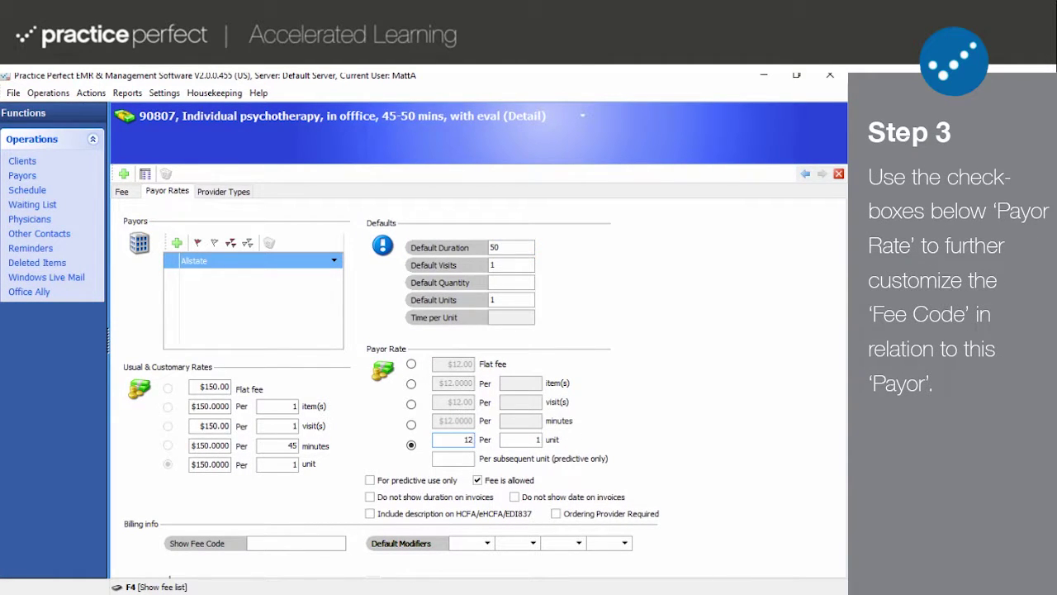
{"action": "left_click", "coordinate": [369, 481]}
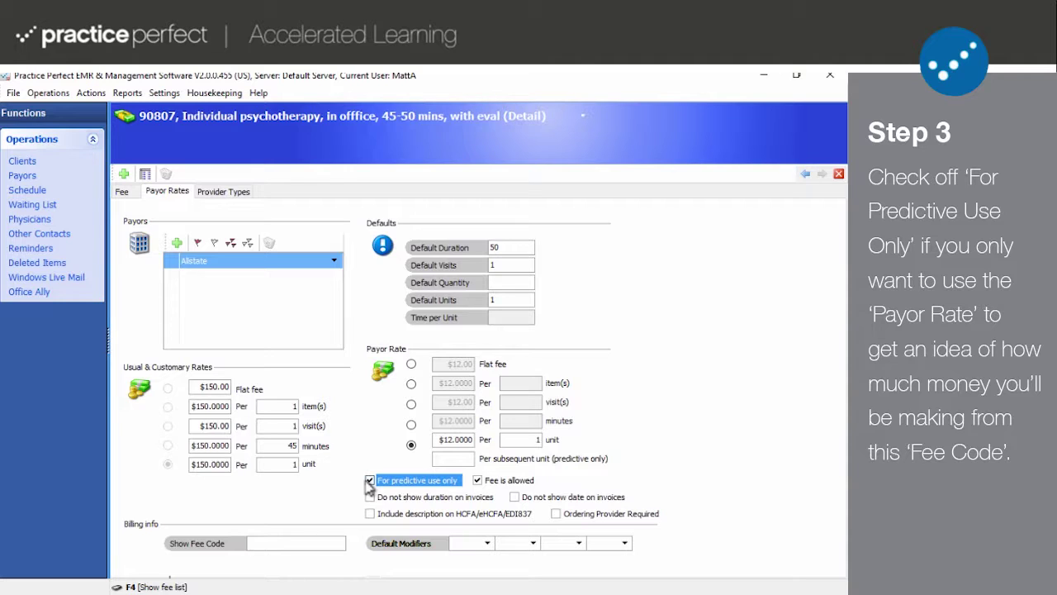
{"action": "left_click", "coordinate": [477, 480]}
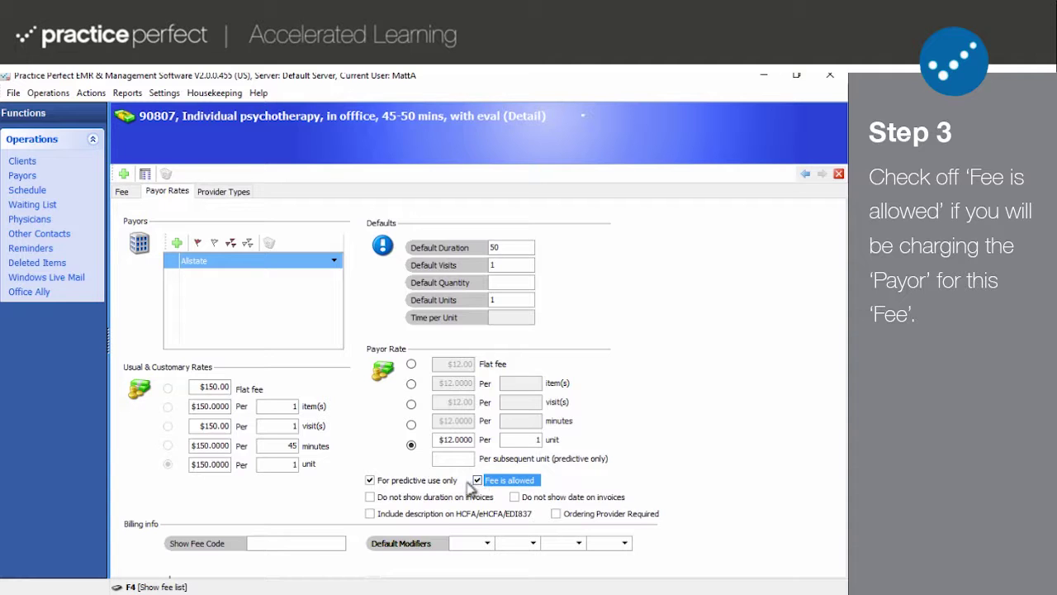
Try the options for hiding duration and date on invoices and including the description on HCFA/eHCFA/EDI837
{"action": "left_click", "coordinate": [371, 497]}
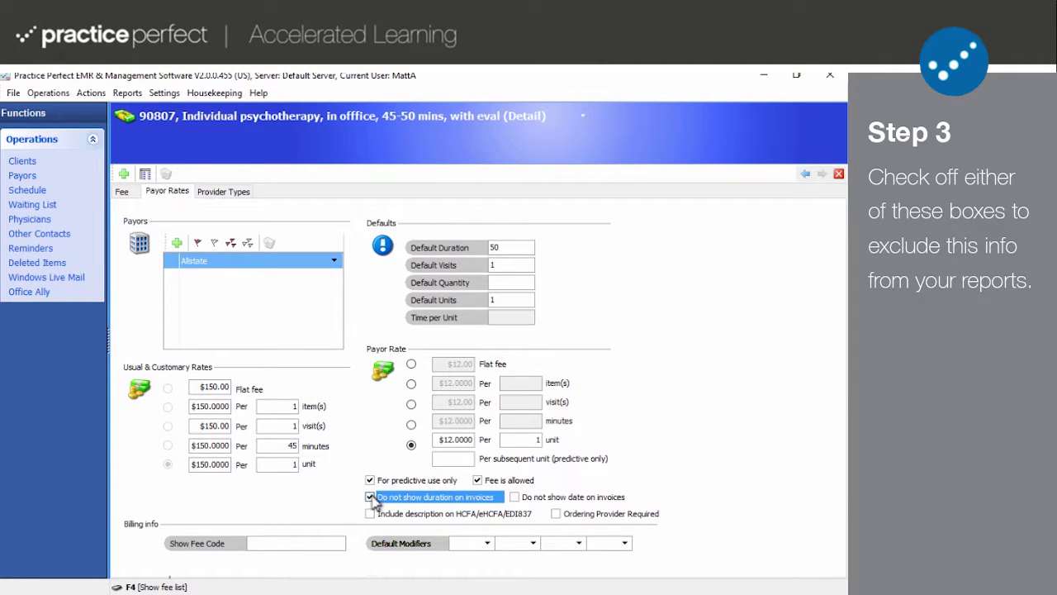
{"action": "left_click", "coordinate": [515, 497]}
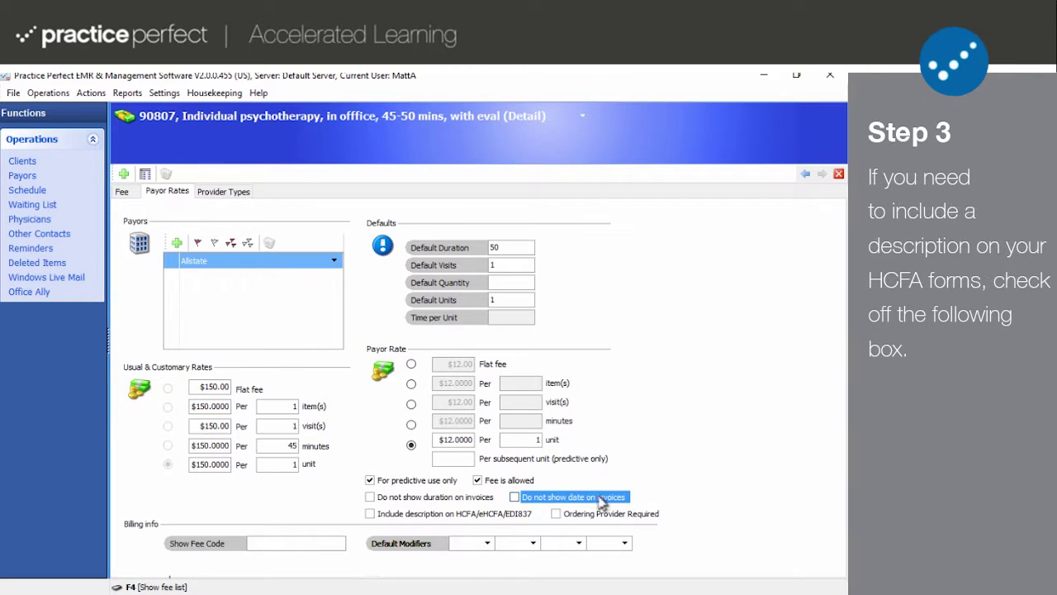
{"action": "left_click", "coordinate": [401, 518]}
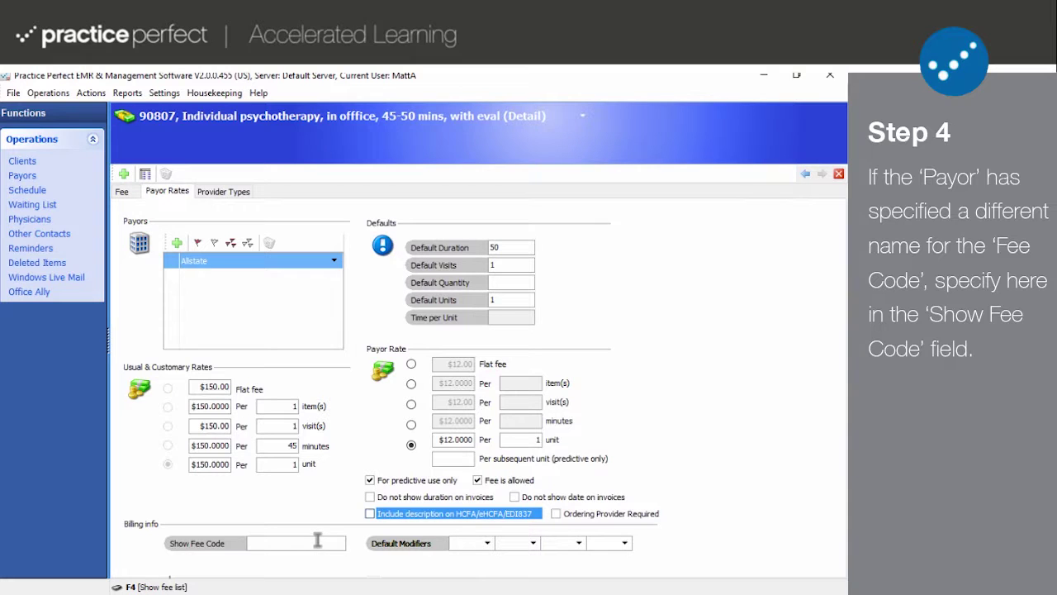
Enter PSYCH-THER-101 as the fee code shown to Allstate in the billing info
{"action": "left_click", "coordinate": [317, 539]}
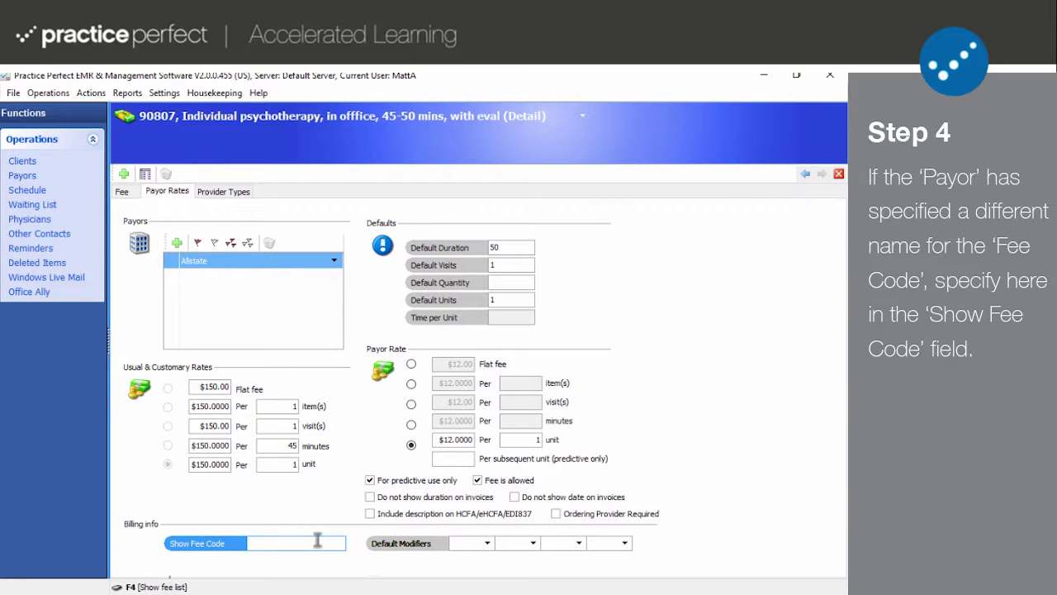
{"action": "type", "text": "PSYCH-THER-101"}
Review the modifier codes available for each of the four default modifiers in the billing info
{"action": "left_click", "coordinate": [487, 543]}
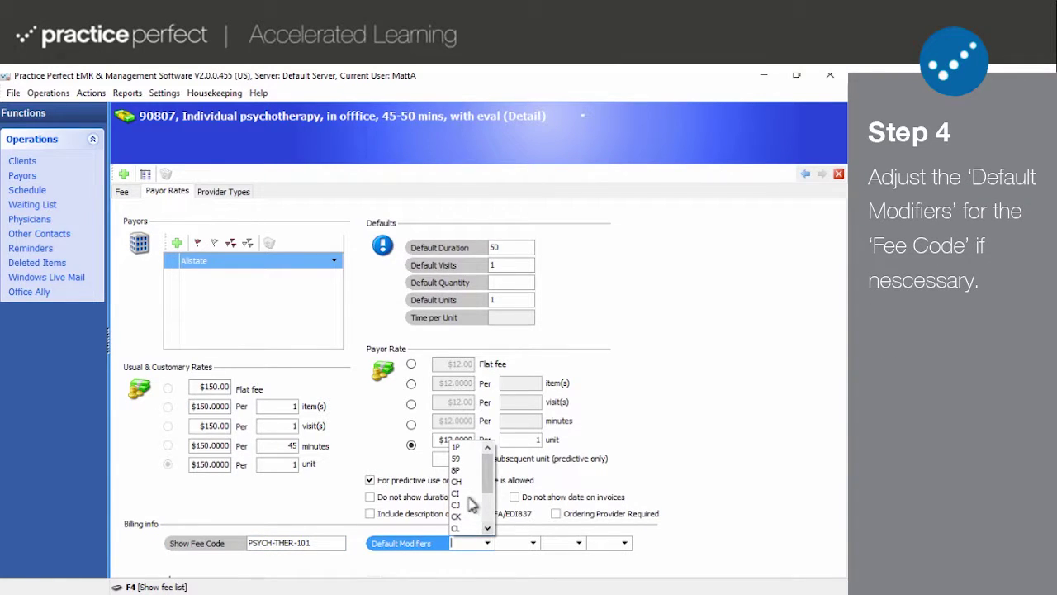
{"action": "left_click_drag", "start_coordinate": [491, 480], "coordinate": [491, 517]}
{"action": "left_click", "coordinate": [532, 543]}
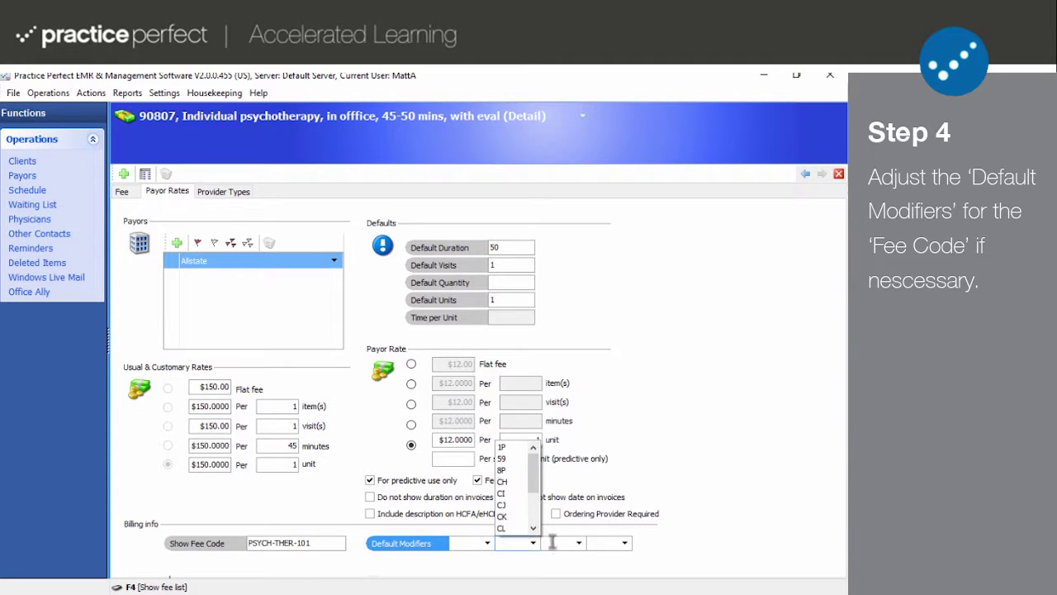
{"action": "left_click", "coordinate": [579, 544]}
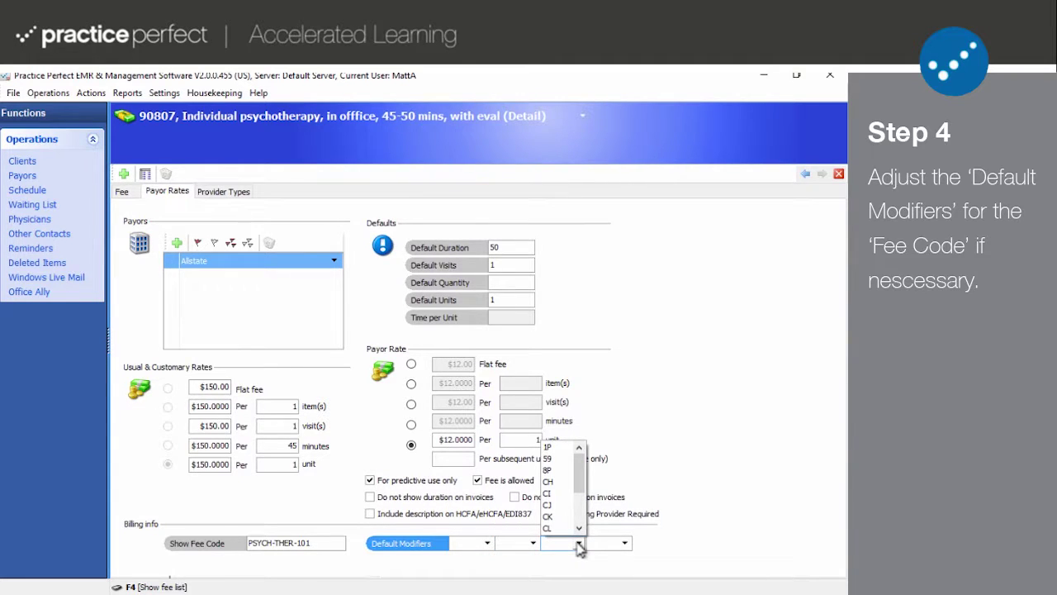
{"action": "left_click", "coordinate": [625, 544]}
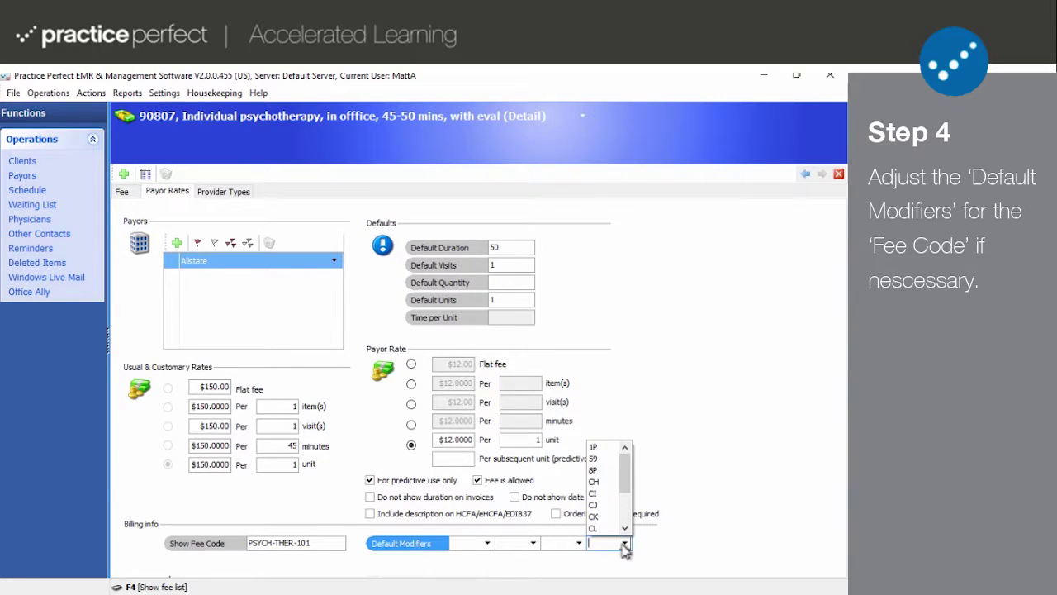
{"action": "left_click", "coordinate": [625, 544]}
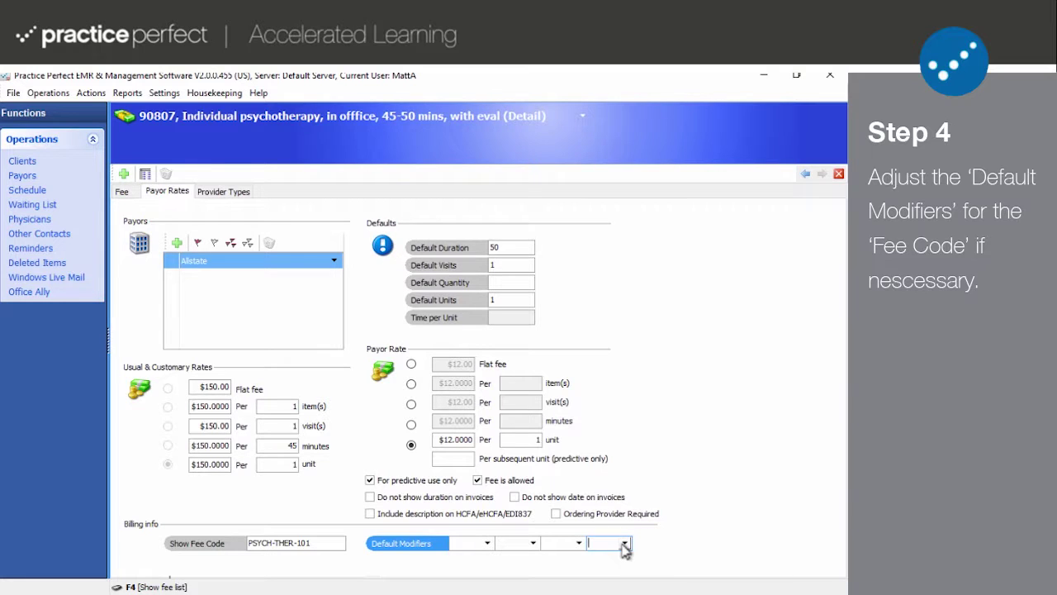
{"action": "left_click", "coordinate": [473, 543]}
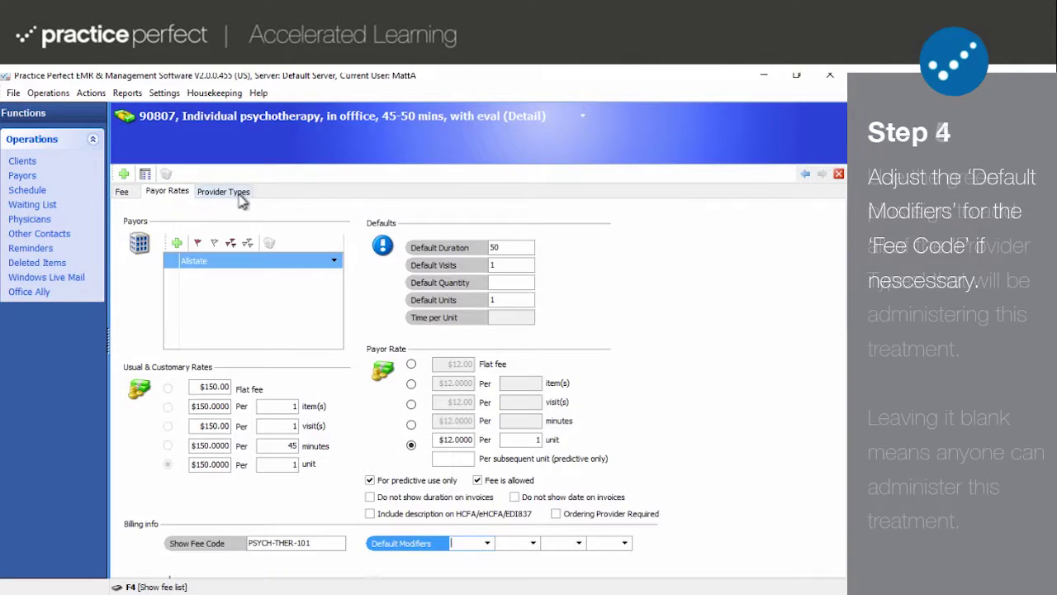
Add Occupational Therapist to the provider types allowed to administer fee 90807
{"action": "left_click", "coordinate": [243, 195]}
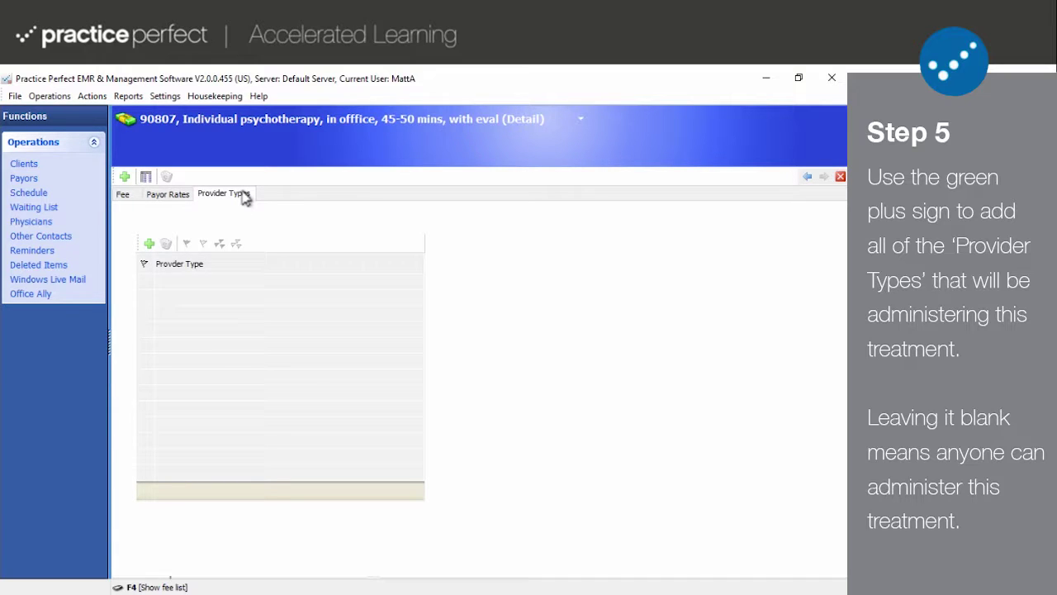
{"action": "left_click", "coordinate": [148, 243]}
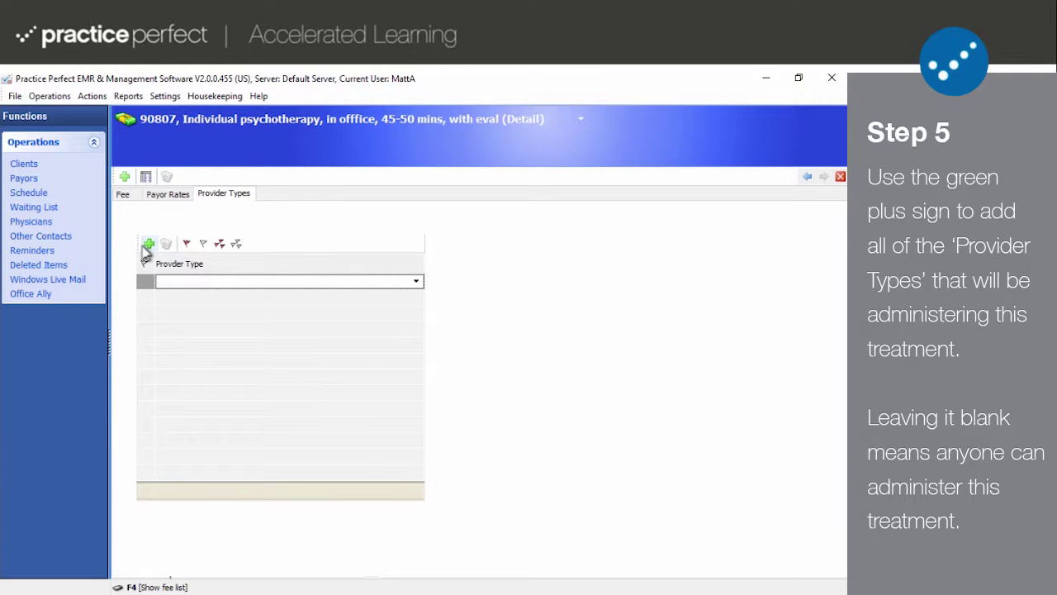
{"action": "left_click", "coordinate": [416, 280]}
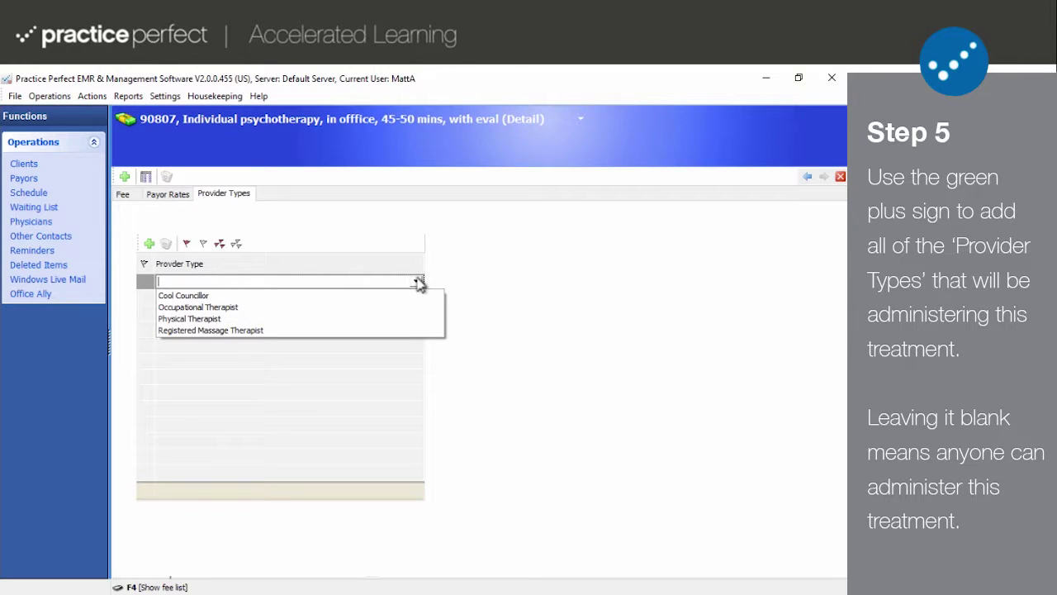
{"action": "left_click", "coordinate": [224, 308]}
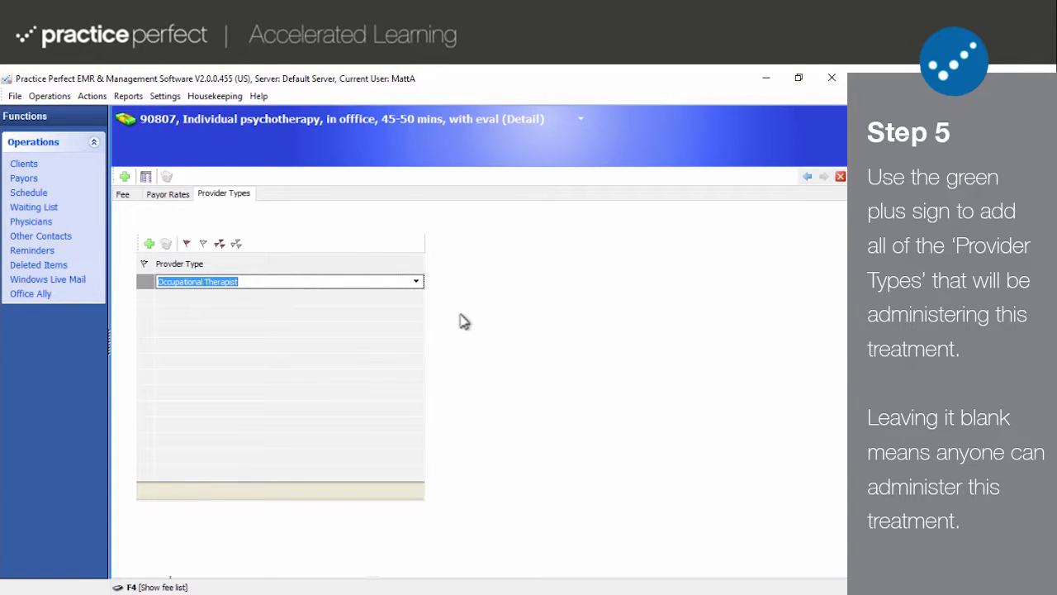
{"action": "left_click", "coordinate": [225, 97]}
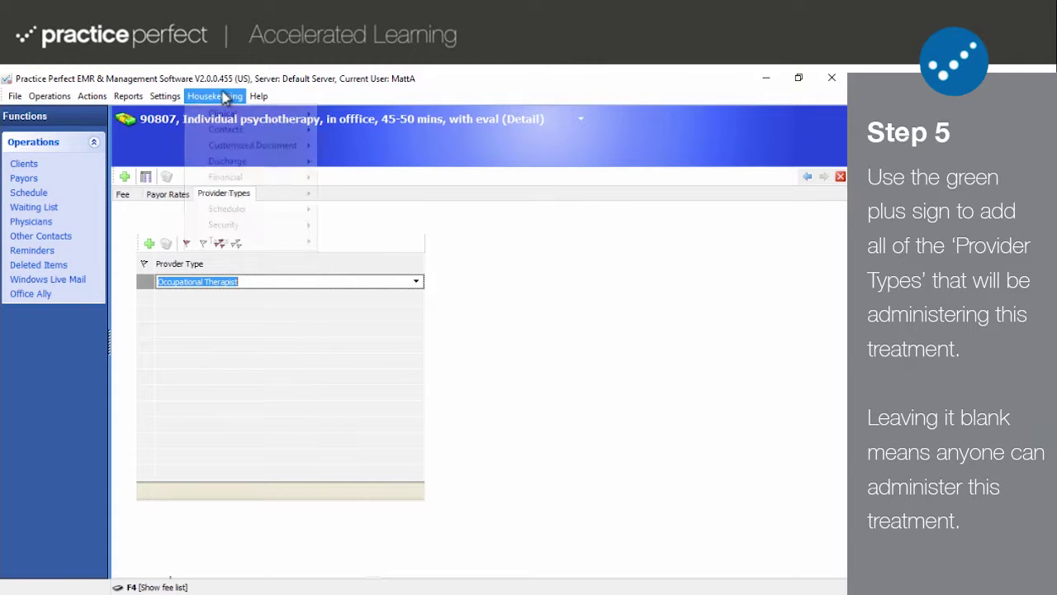
{"action": "mouse_move", "coordinate": [244, 130]}
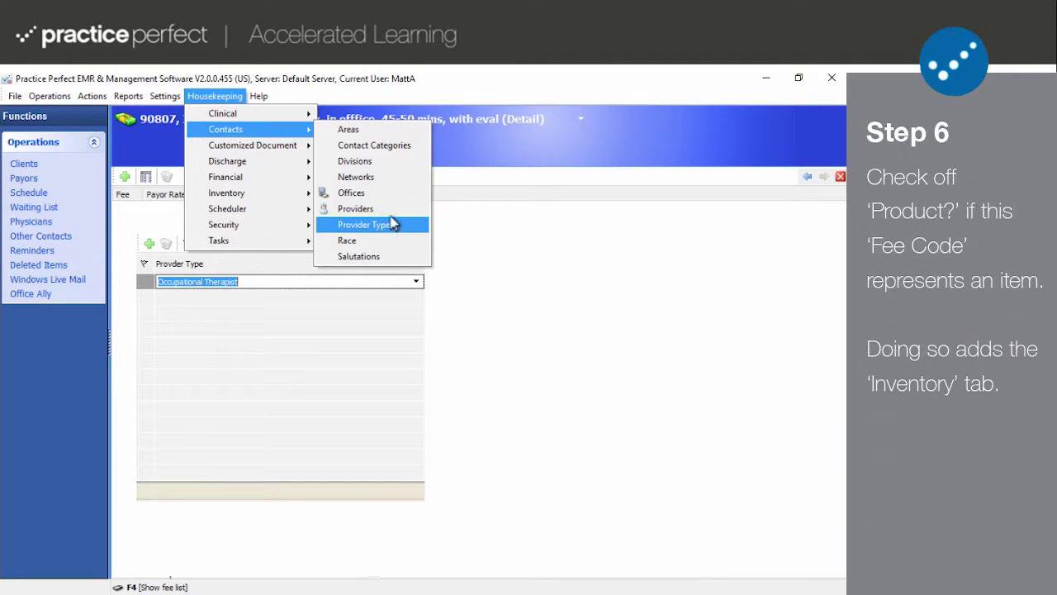
{"action": "left_click", "coordinate": [517, 220]}
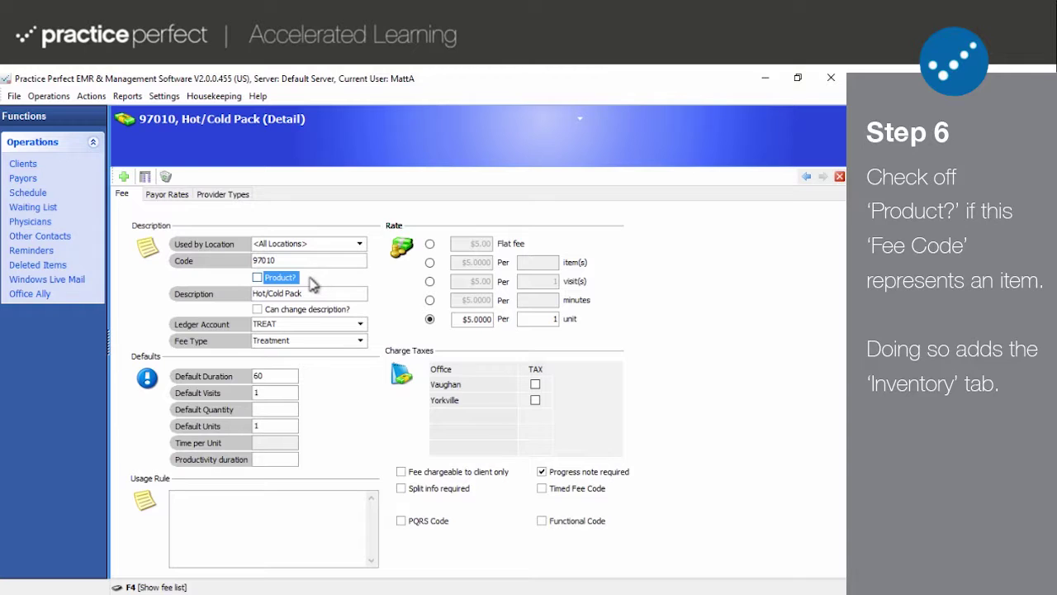
Mark the Hot/Cold Pack fee as a product, with an inventory cost price of $2.50 and the Swiss Alps Wellness supplier
{"action": "left_click", "coordinate": [257, 279]}
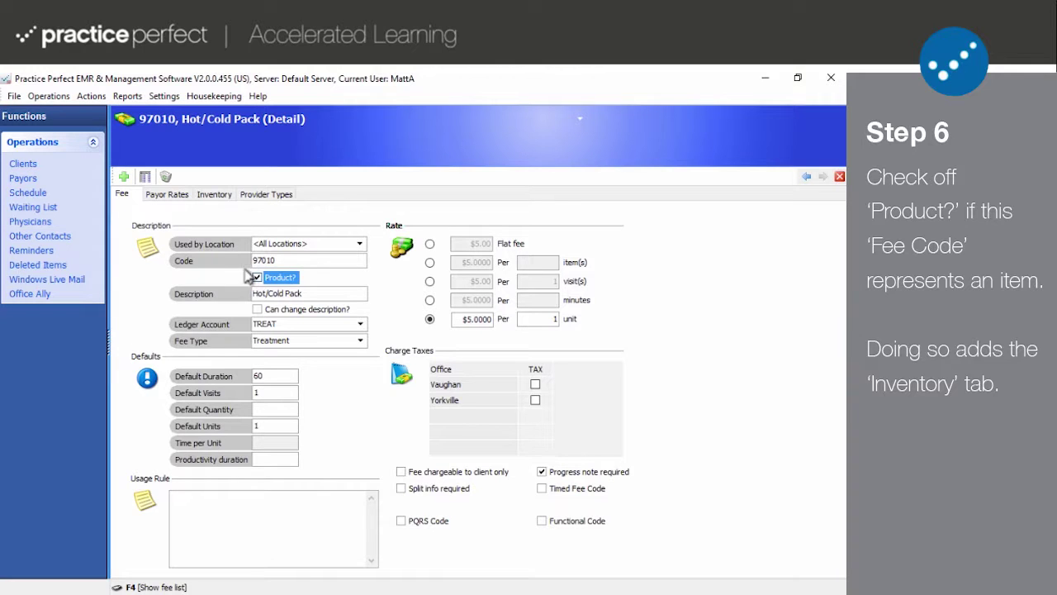
{"action": "left_click", "coordinate": [224, 197]}
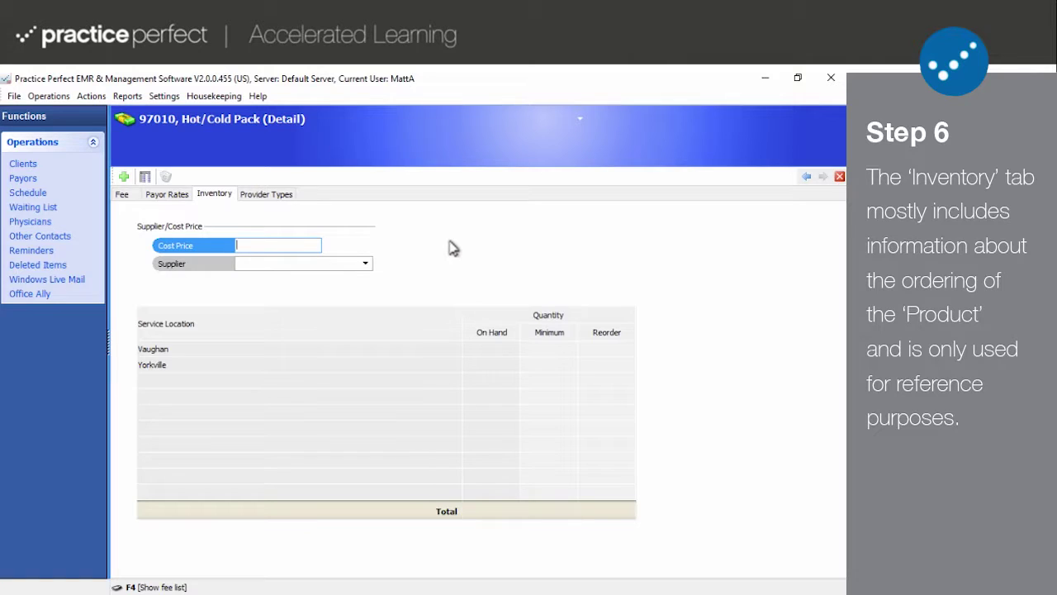
{"action": "type", "text": "2.5"}
{"action": "left_click", "coordinate": [361, 263]}
{"action": "left_click", "coordinate": [365, 263]}
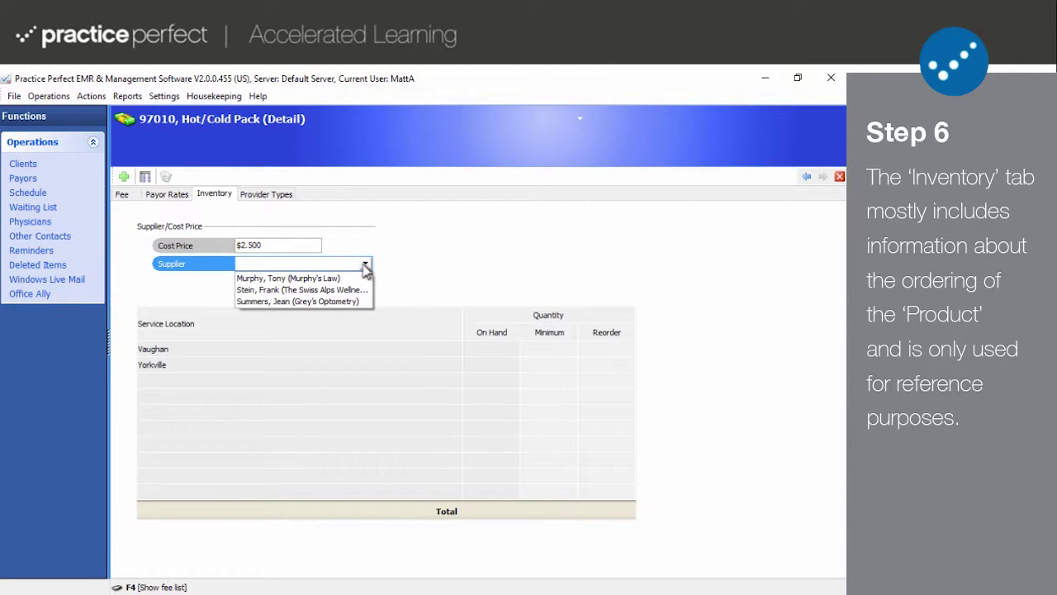
{"action": "left_click", "coordinate": [356, 290]}
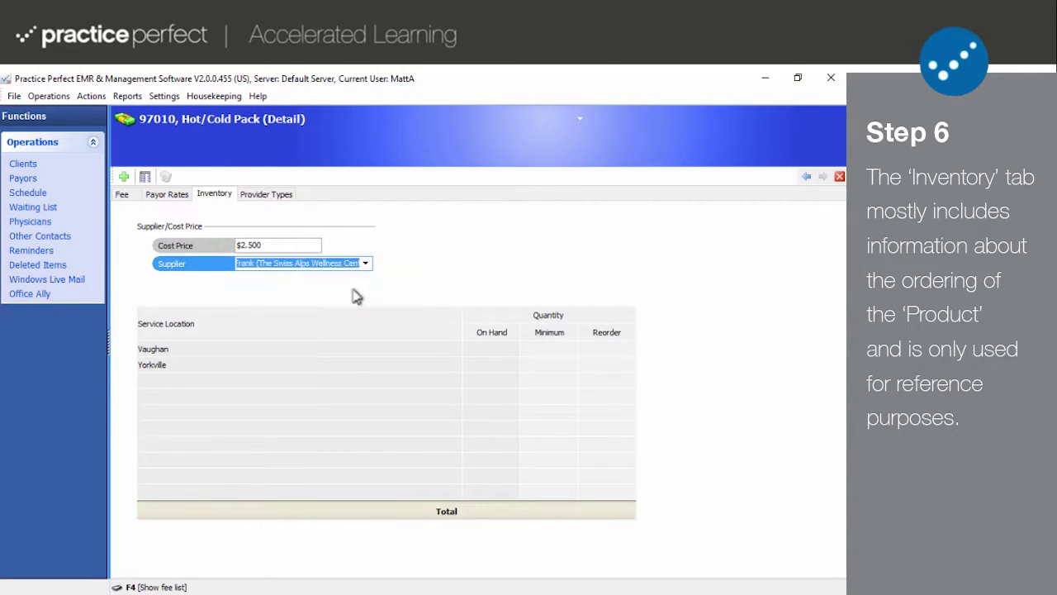